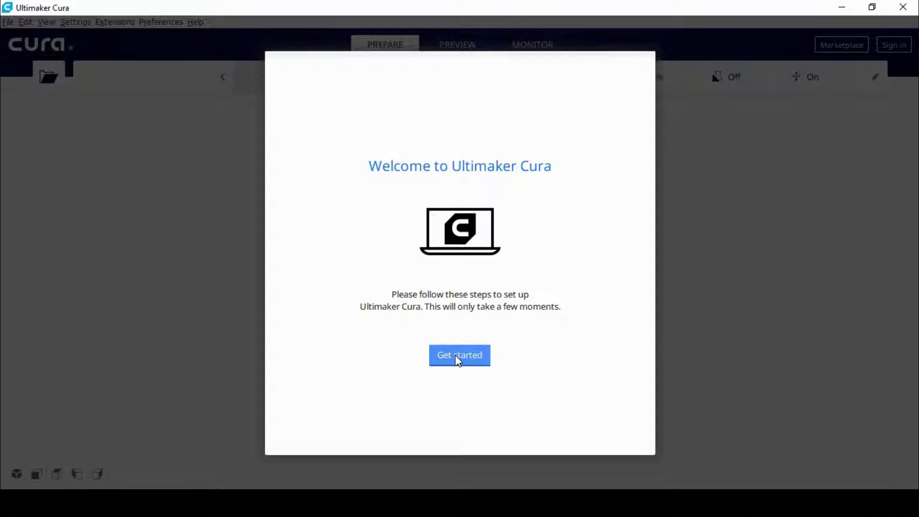
Step: Accept the user agreement and skip past the what's new and data collection pages
click(457, 359)
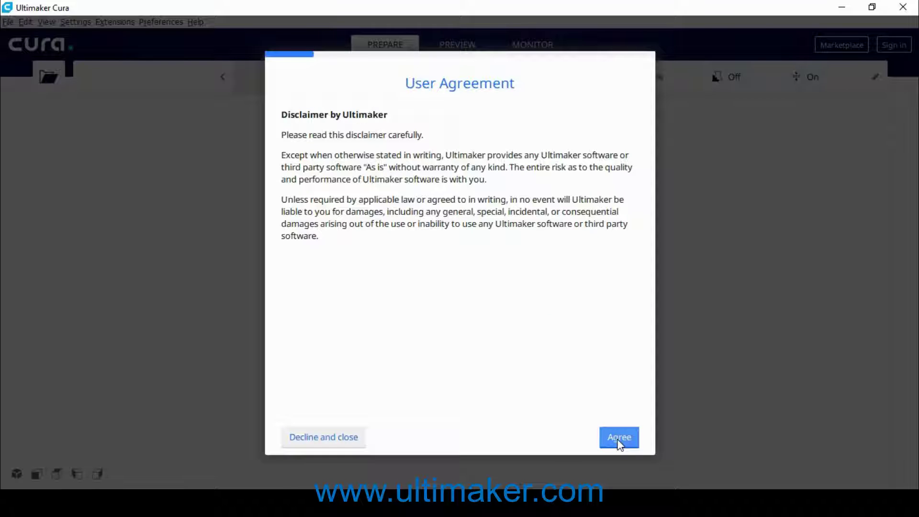
click(618, 441)
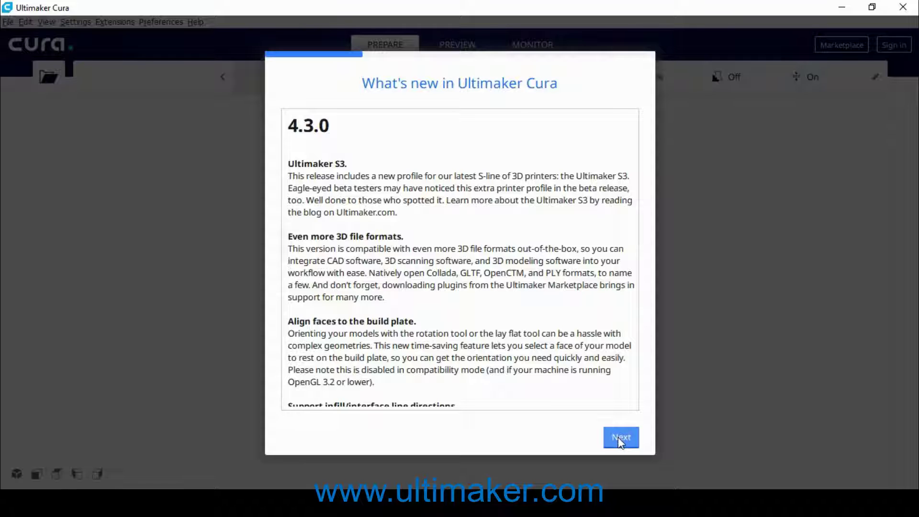
click(619, 441)
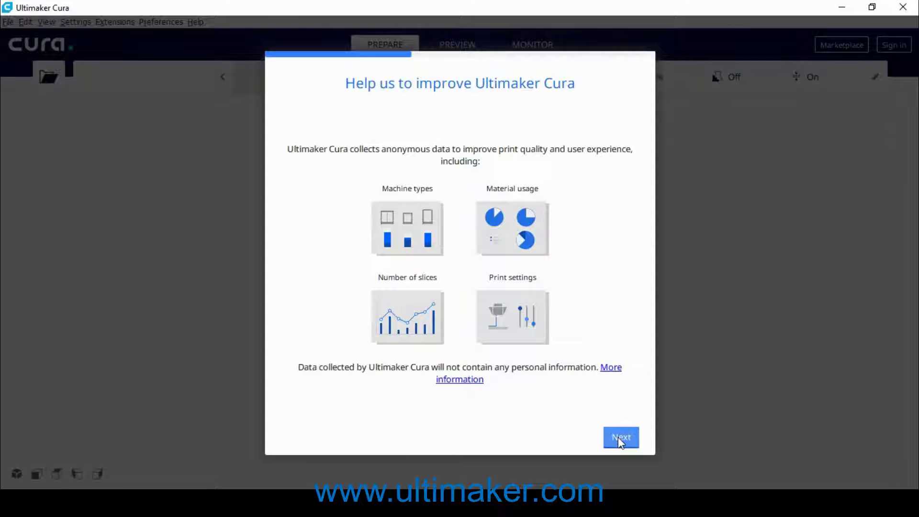
click(620, 441)
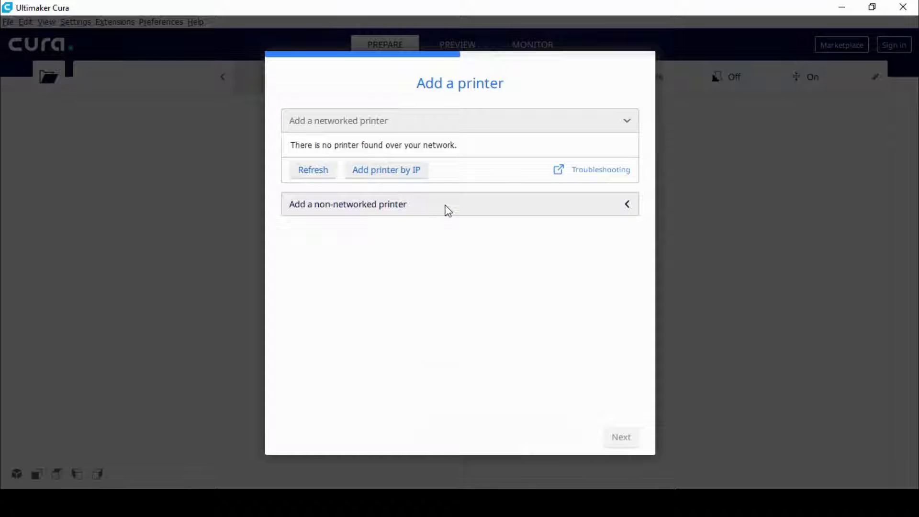
Step: Add a non-networked Creality3D Ender-3 with default machine settings and finish setup
click(445, 209)
scroll(395, 261, down, 5)
scroll(373, 271, down, 3)
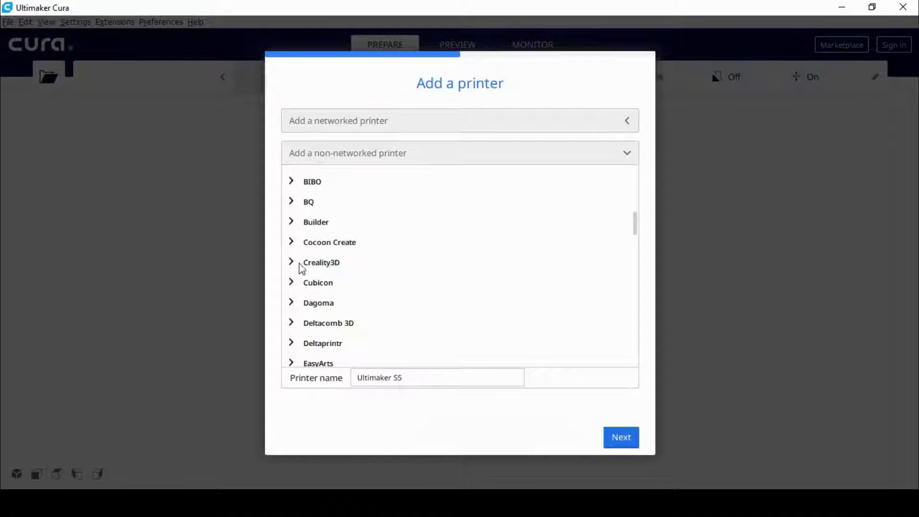
click(290, 263)
click(325, 316)
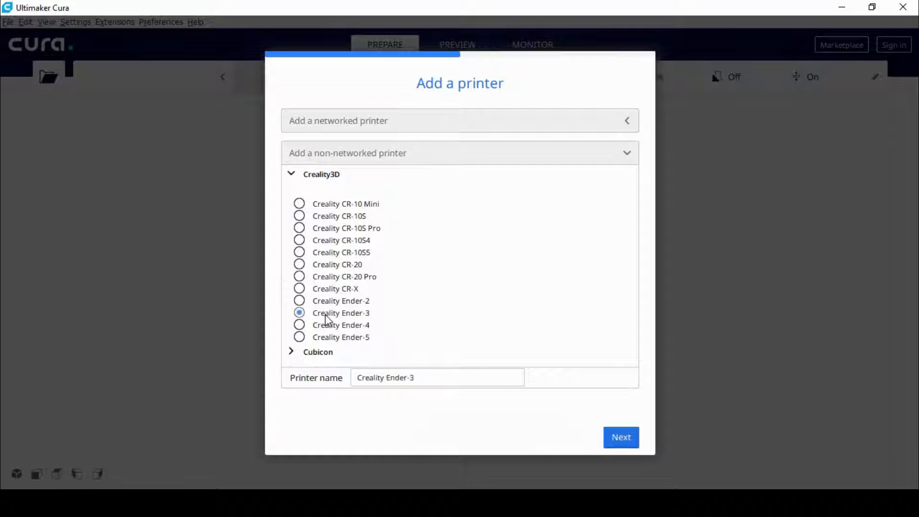
click(620, 445)
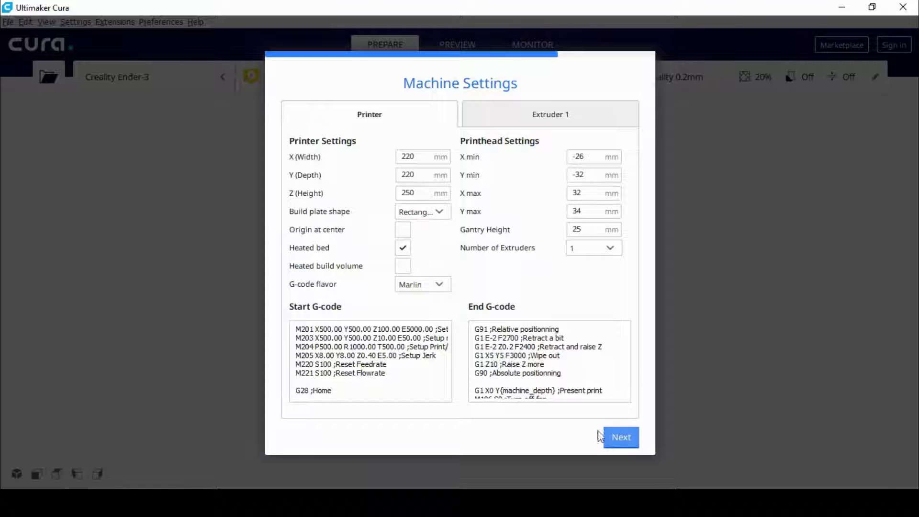
click(624, 438)
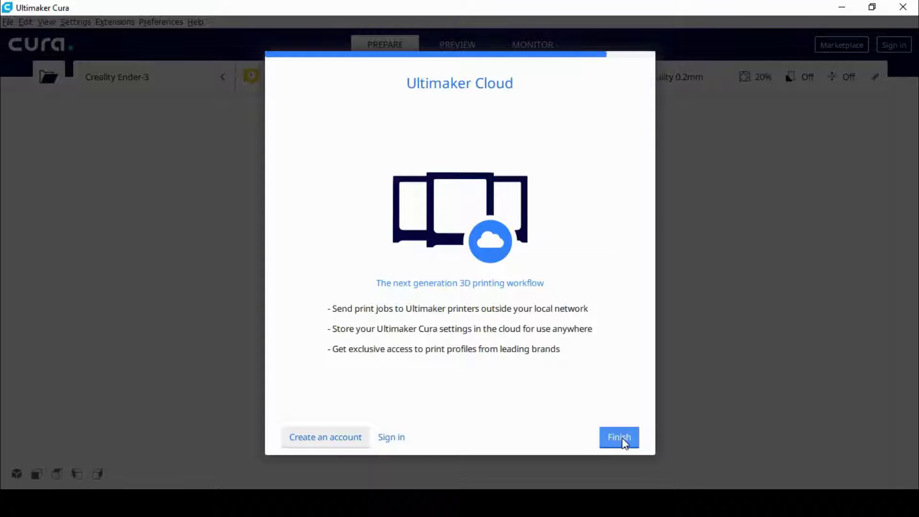
click(622, 437)
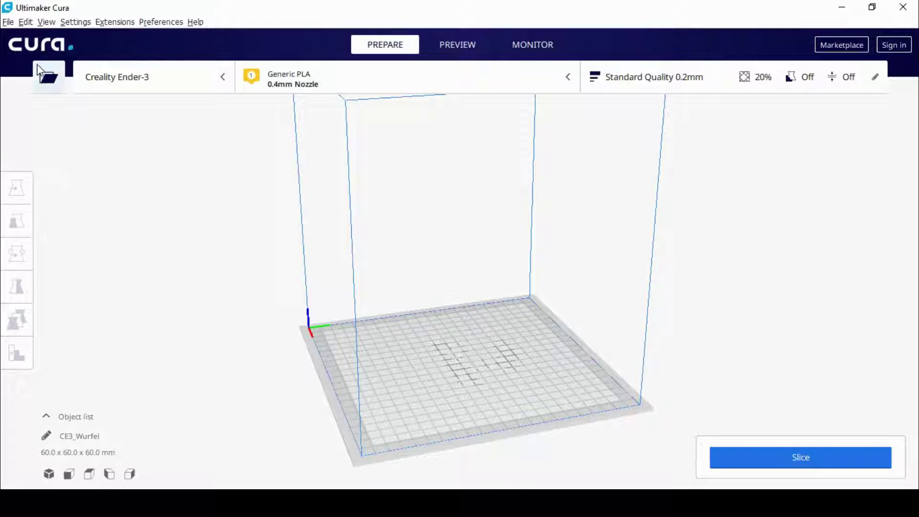
Step: Open the Würfel model file from the Desktop onto the build plate
click(8, 22)
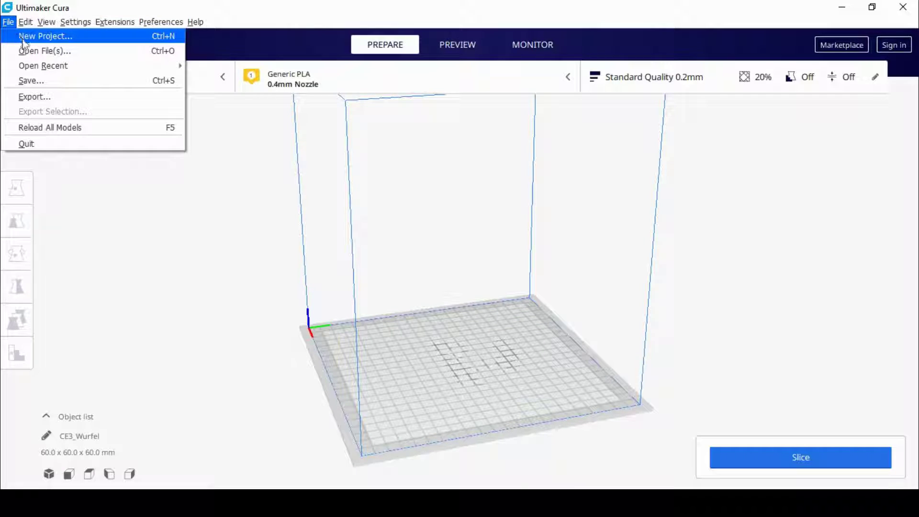
click(45, 54)
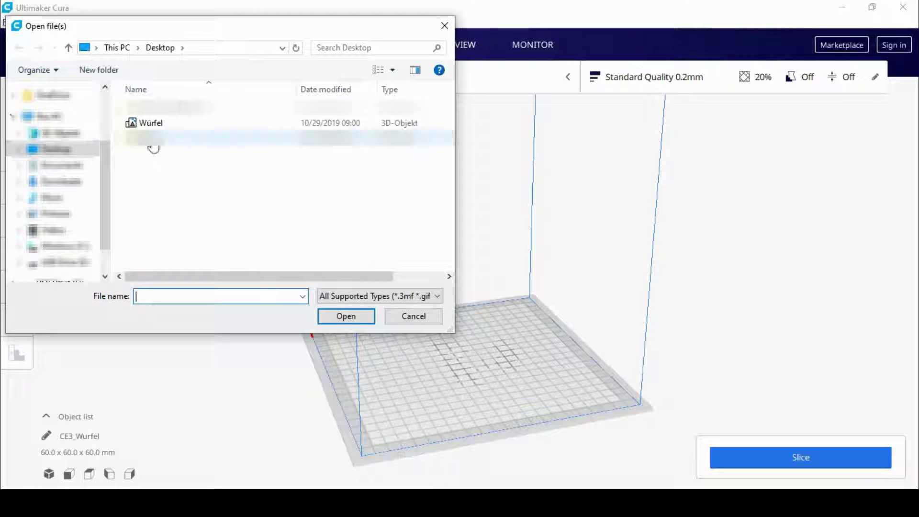
double_click(142, 124)
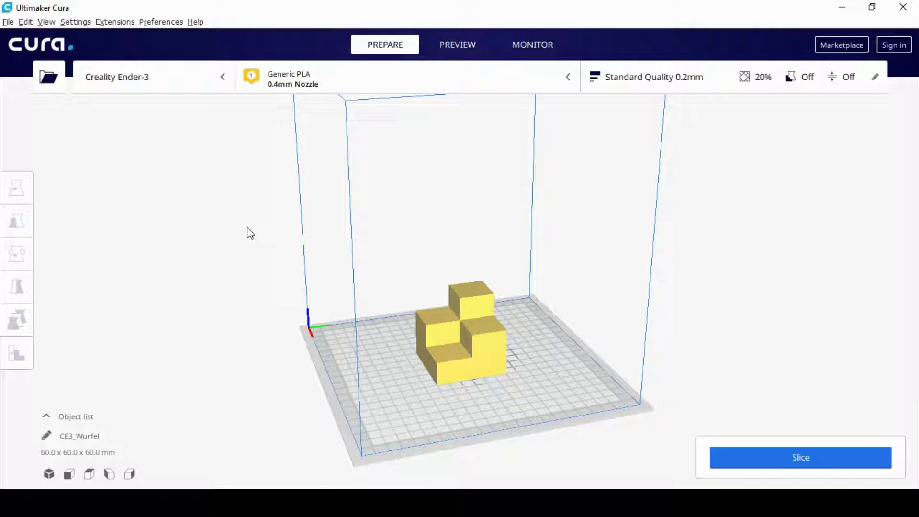
Step: Scale the Würfel cube uniformly to 50%, giving 30 × 30 × 30 mm
mouse_move(248, 239)
right_down()
mouse_move(339, 269)
mouse_move(375, 242)
mouse_move(341, 238)
right_up()
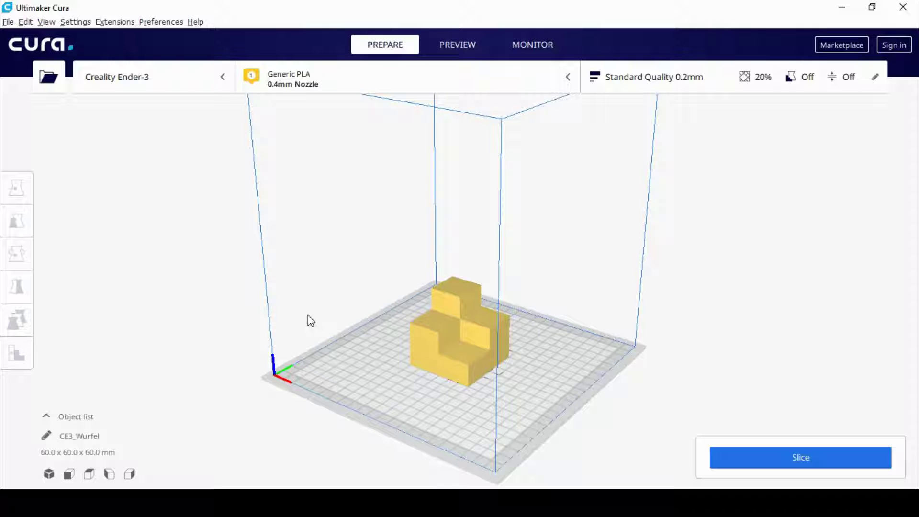
click(433, 343)
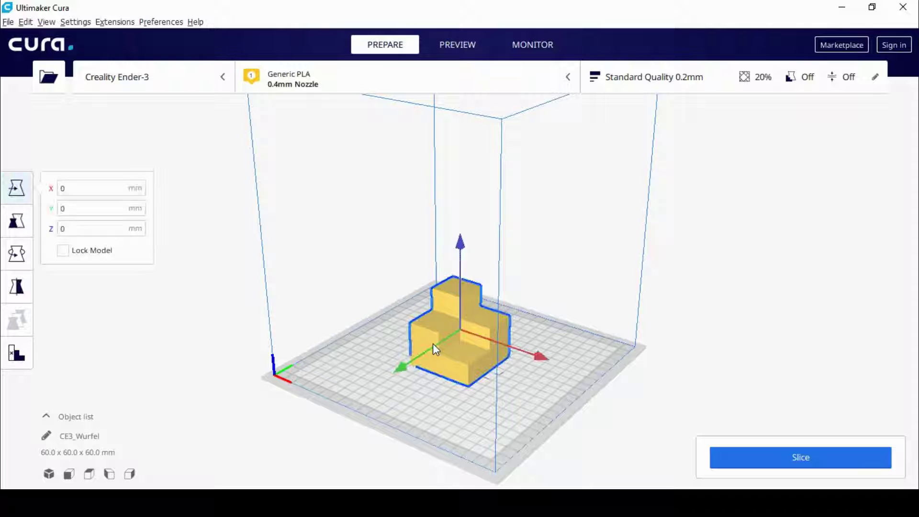
click(14, 256)
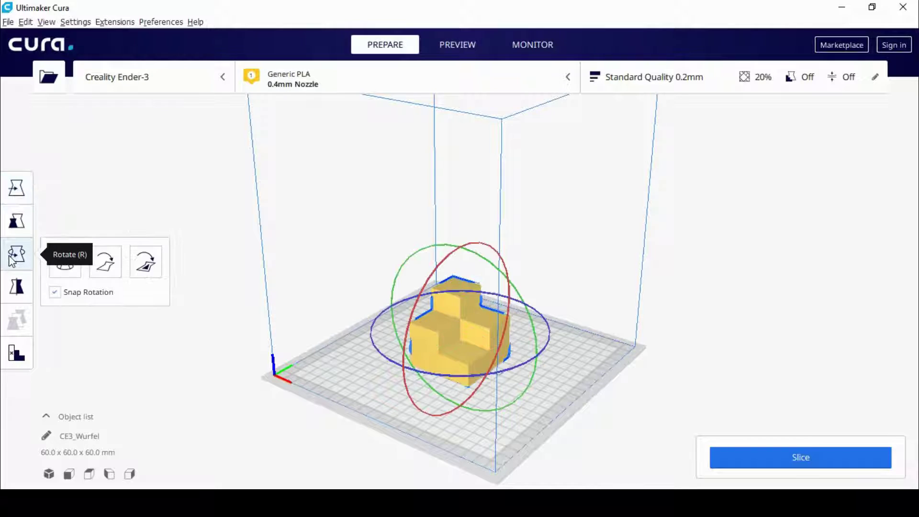
click(17, 222)
click(193, 221)
drag(193, 222, 113, 223)
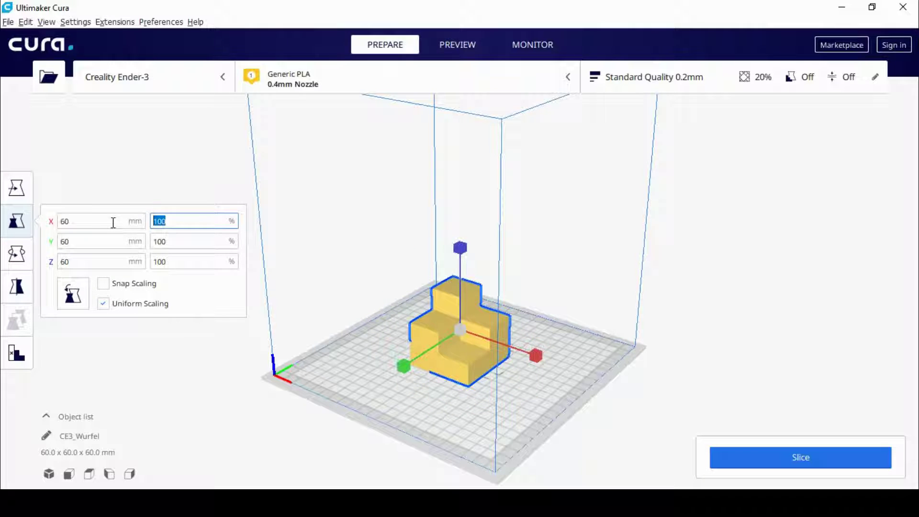
click(113, 223)
text(5)
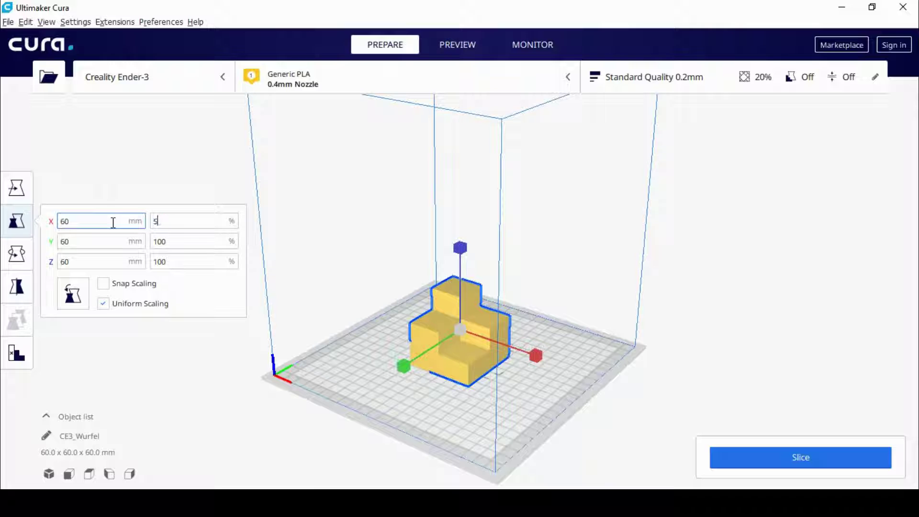
text(0)
click(205, 381)
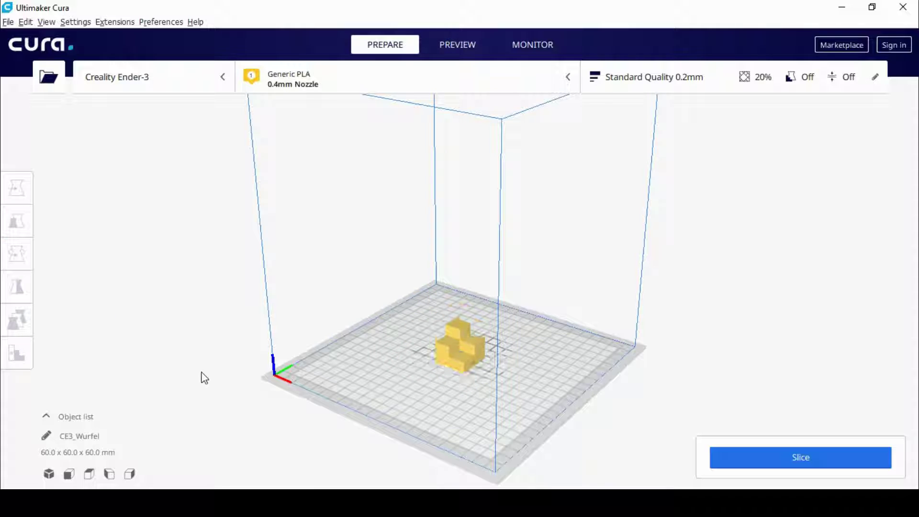
Step: Confirm Generic PLA as the material and 0.4mm as the nozzle size
click(300, 85)
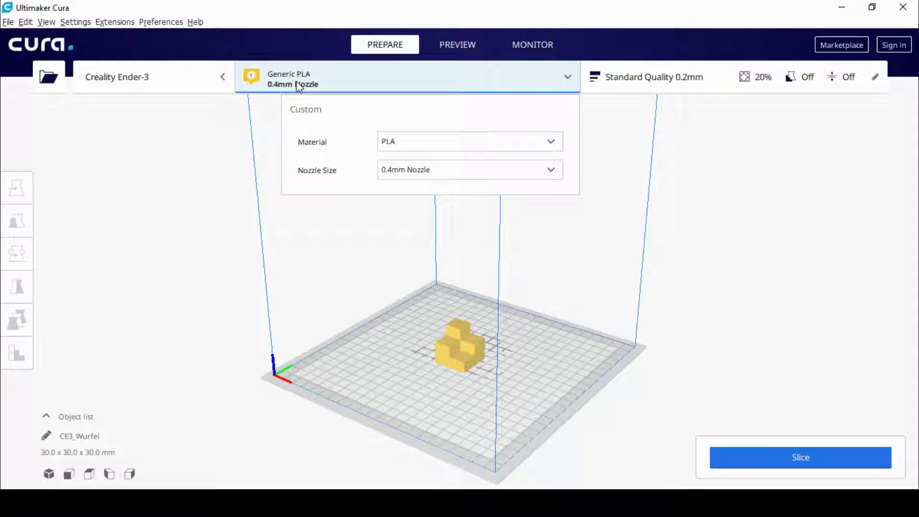
click(554, 147)
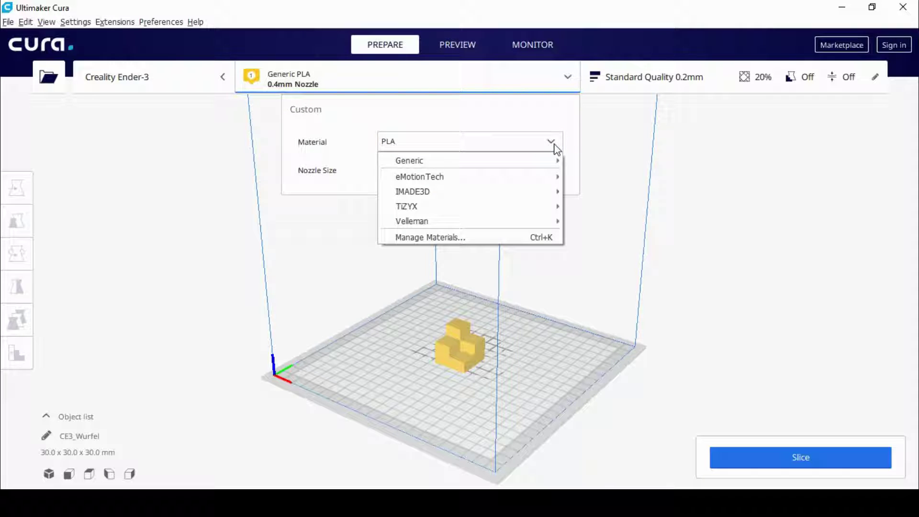
mouse_move(466, 161)
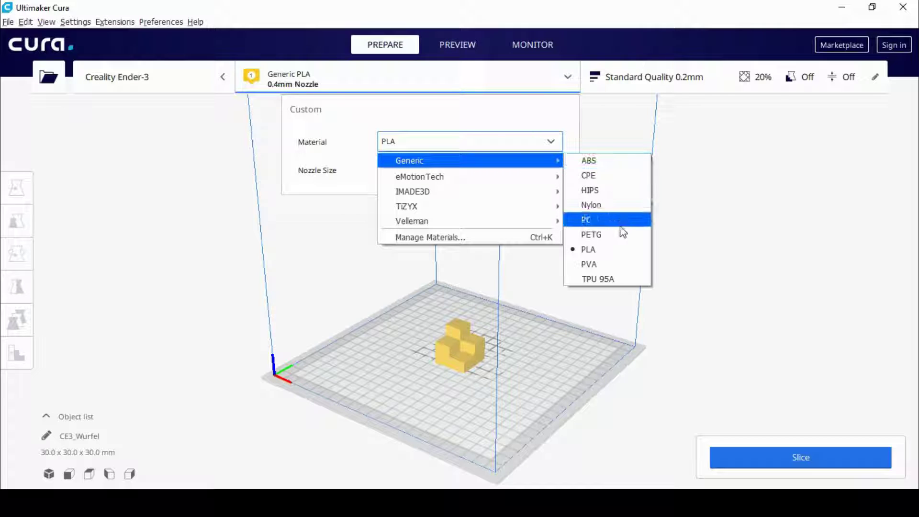
click(604, 251)
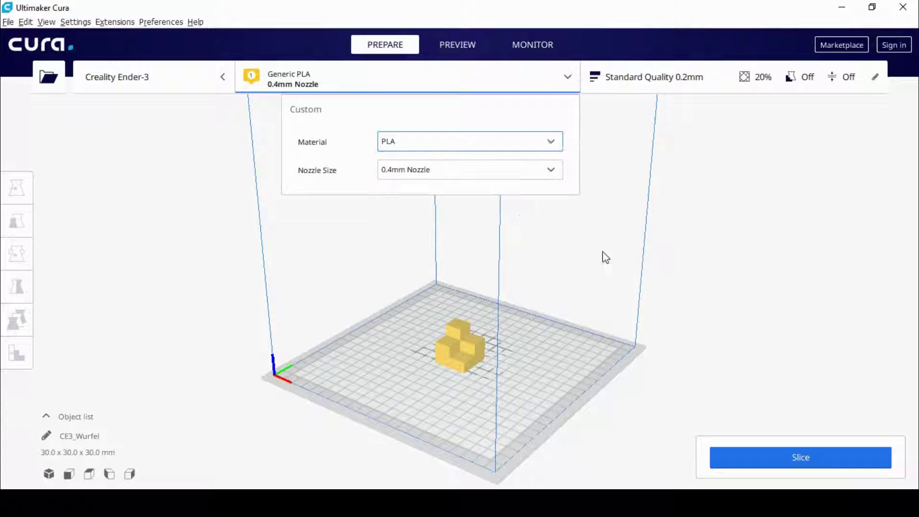
click(436, 140)
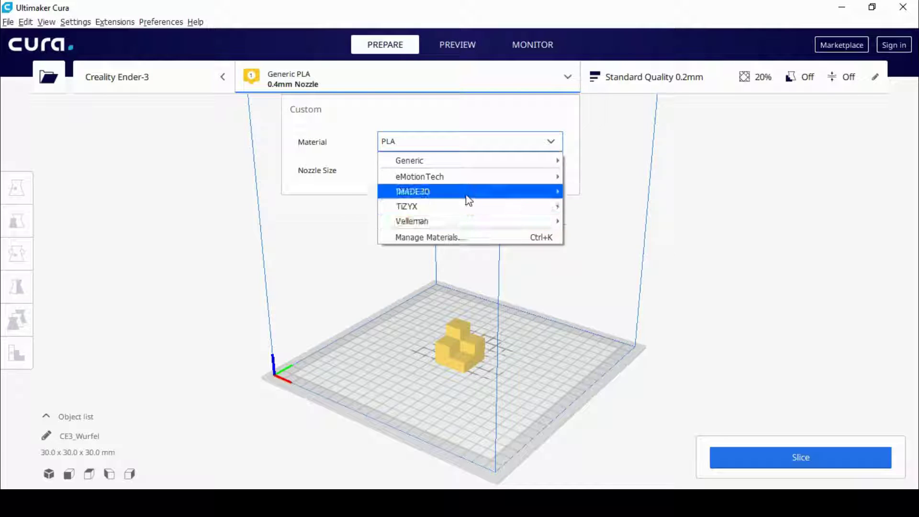
mouse_move(470, 160)
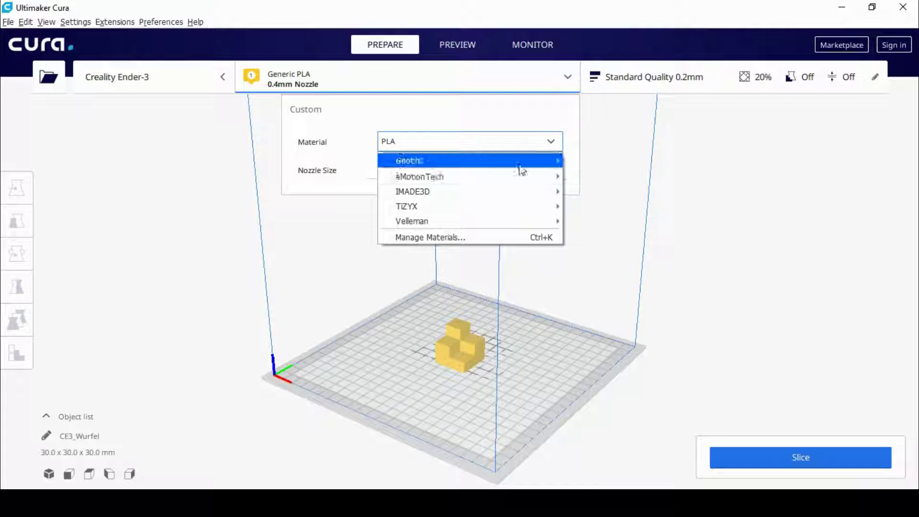
click(356, 165)
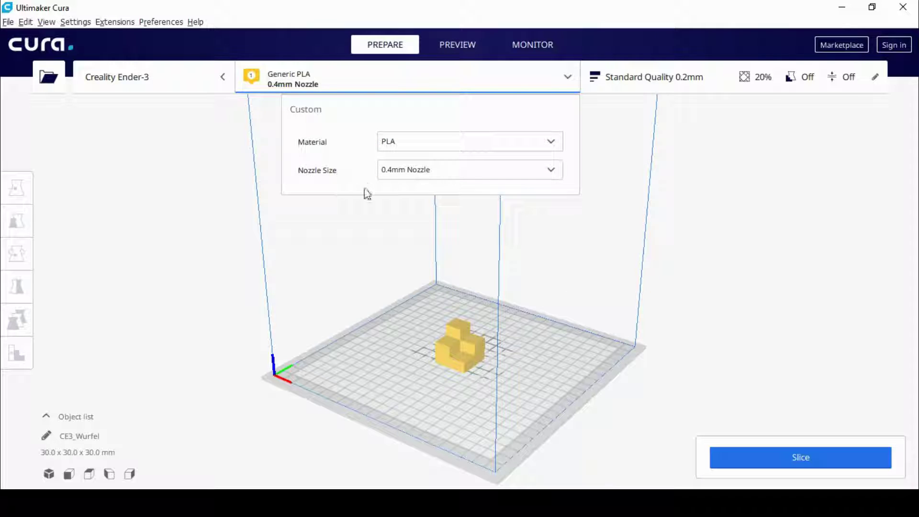
click(453, 174)
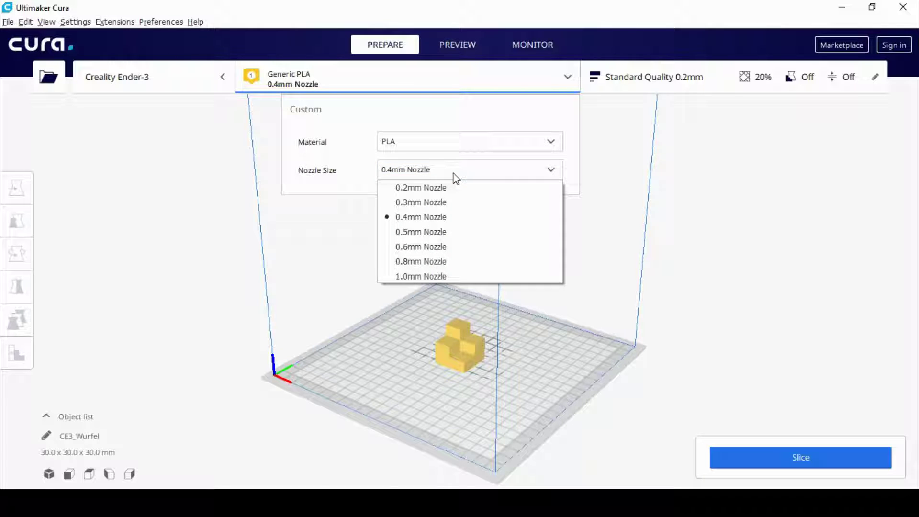
click(346, 162)
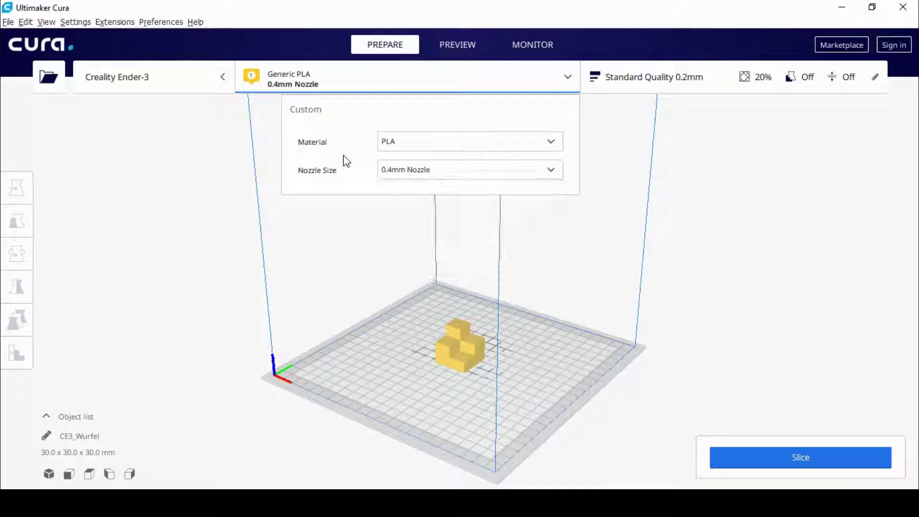
click(218, 287)
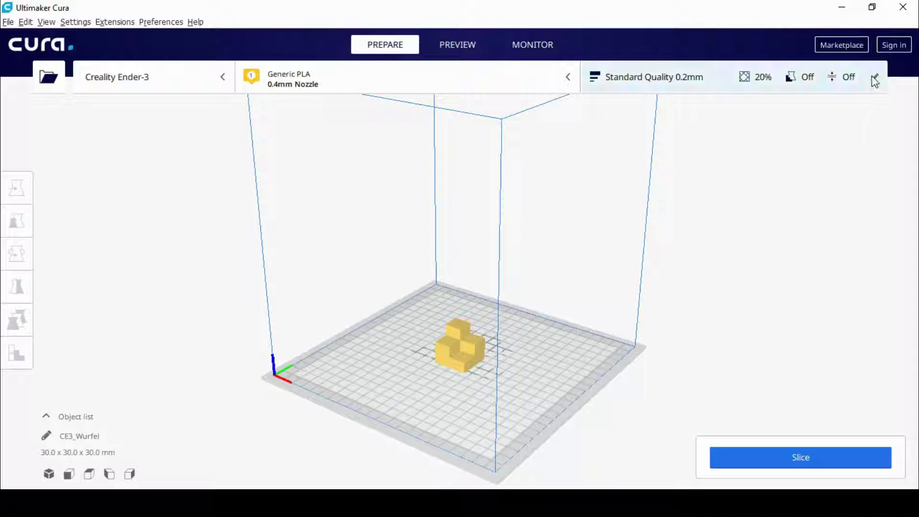
Step: Choose the Super Quality - 0.12mm print profile
click(876, 77)
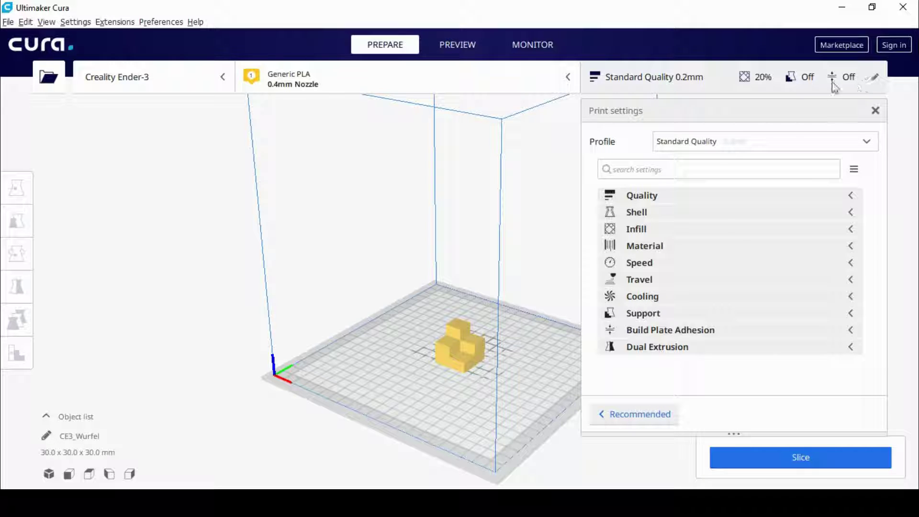
click(749, 145)
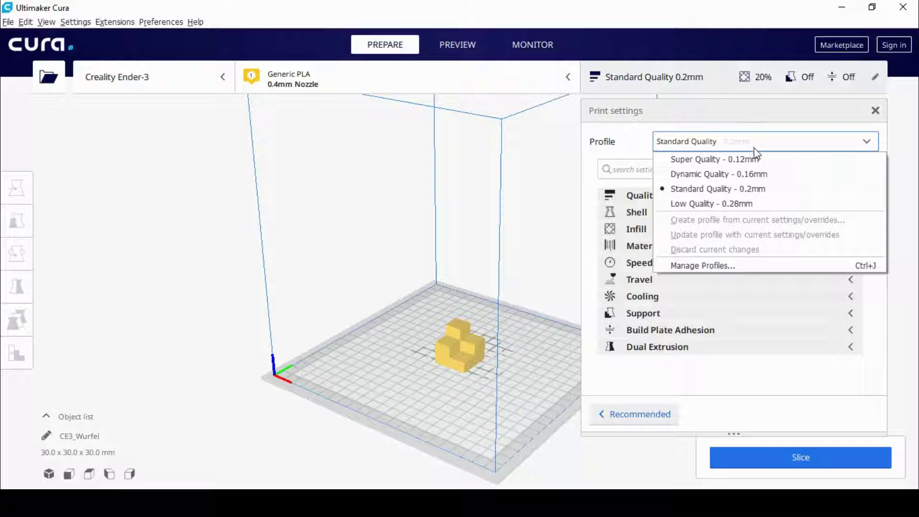
click(755, 160)
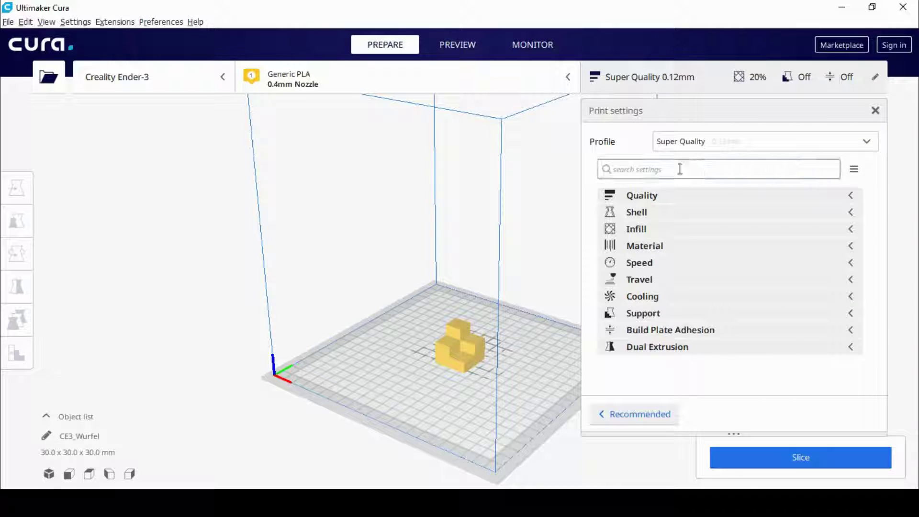
Step: Raise the Build Plate Temperature from 50 to 60 °C
click(660, 229)
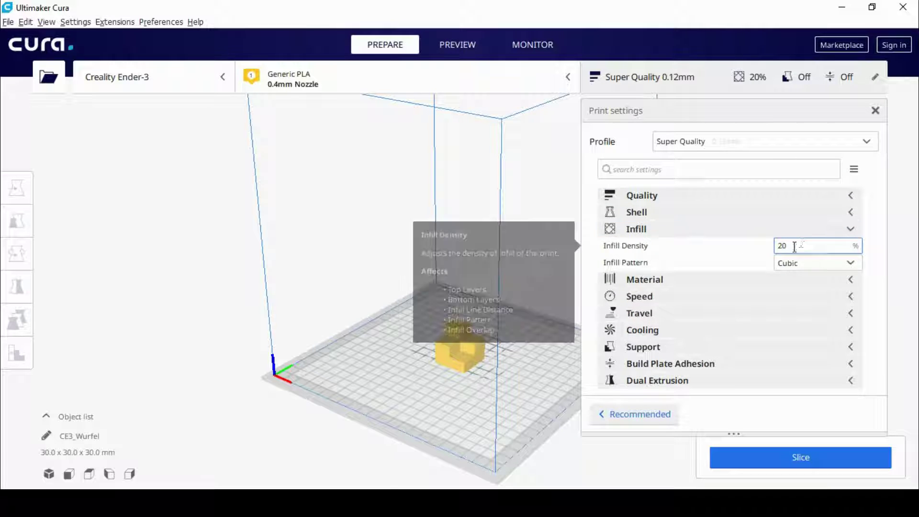
click(697, 233)
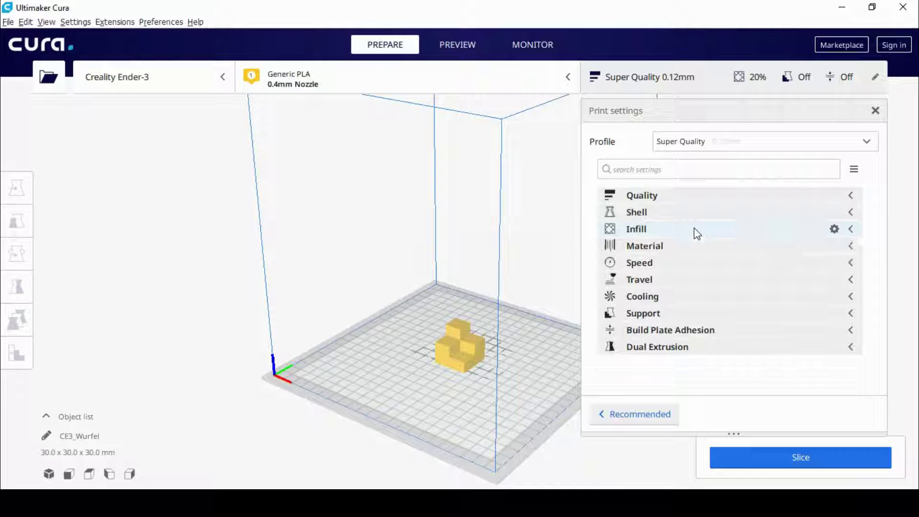
click(697, 253)
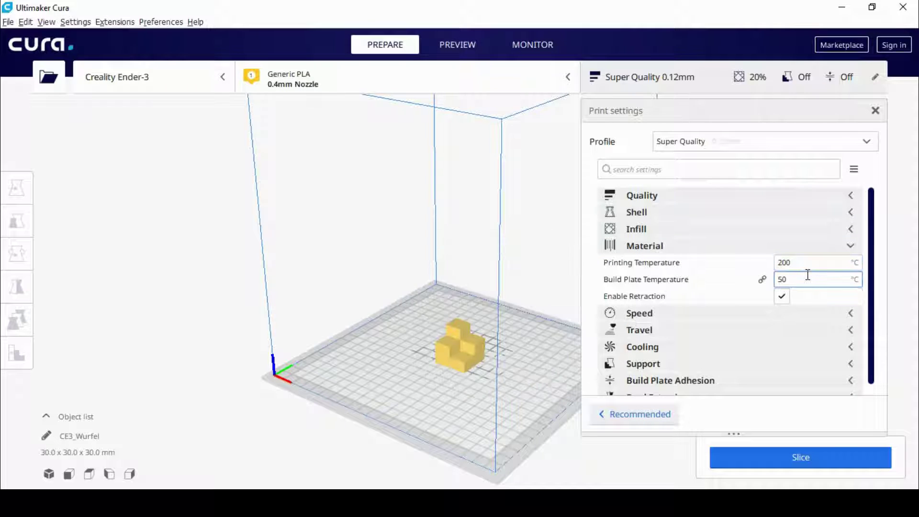
drag(809, 279, 772, 284)
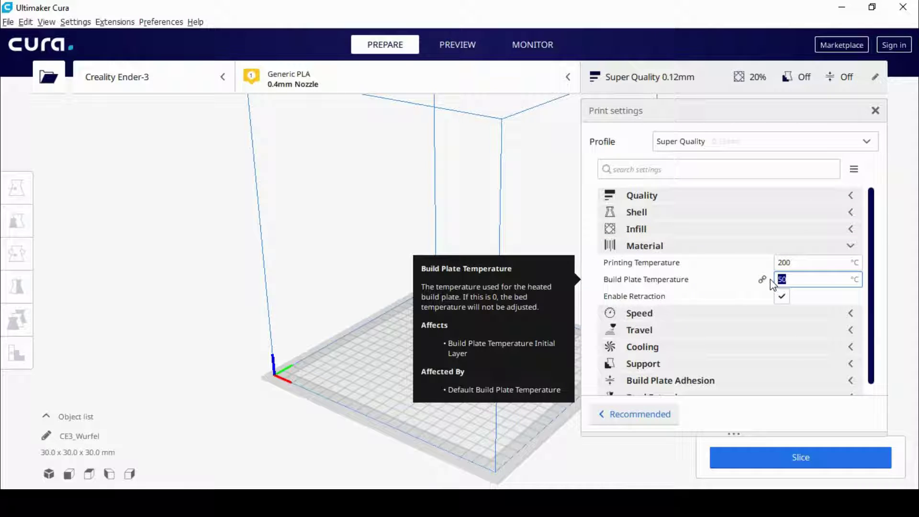
text(60)
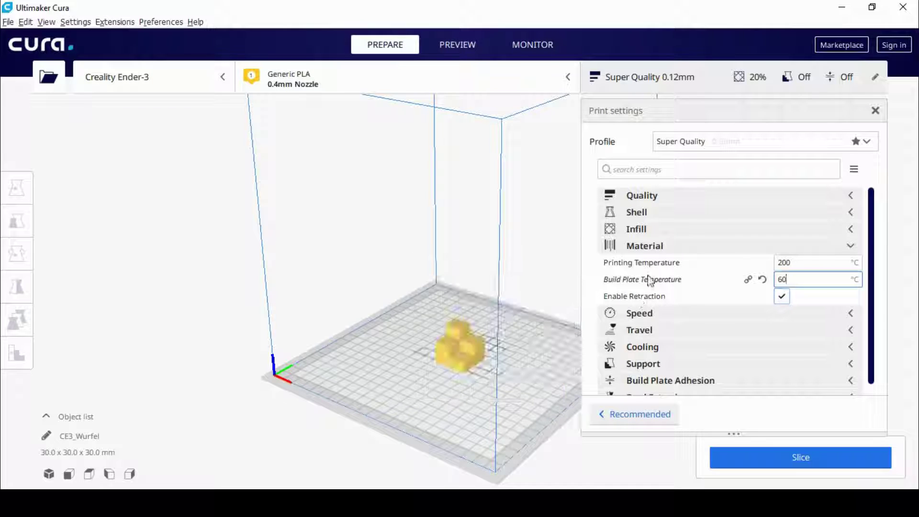
click(671, 248)
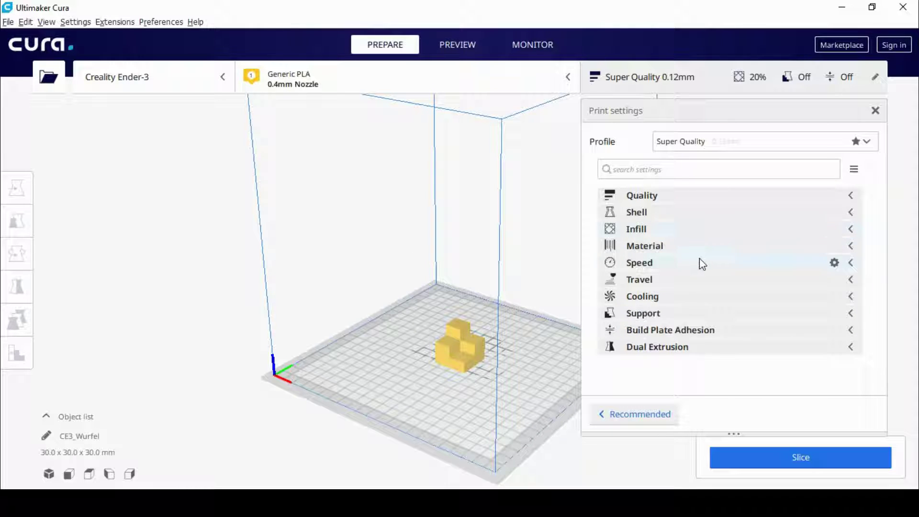
Step: Review Speed and Skirt build plate adhesion unchanged, then slice the 30 mm cube
click(704, 267)
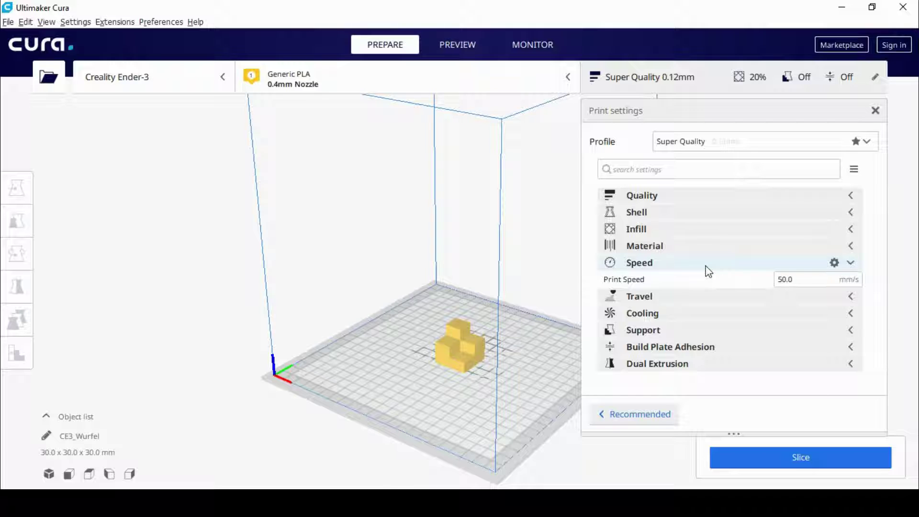
click(706, 267)
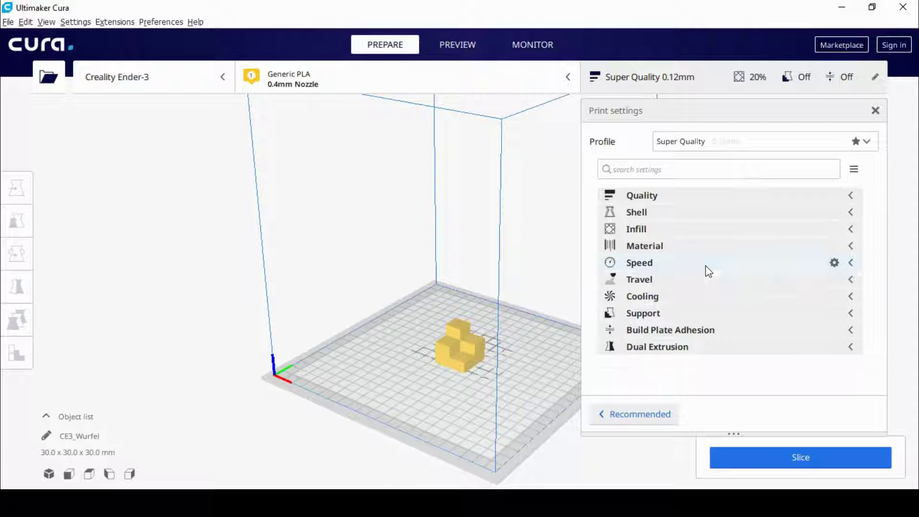
click(719, 332)
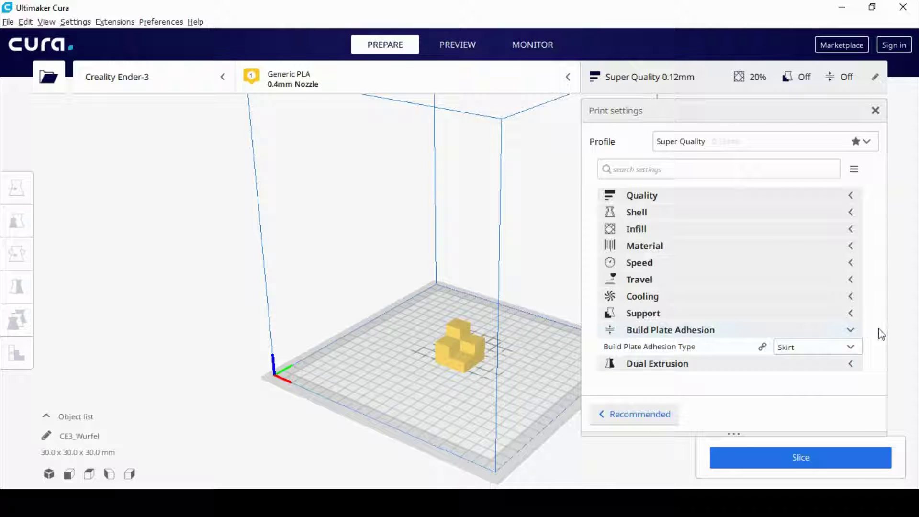
click(737, 329)
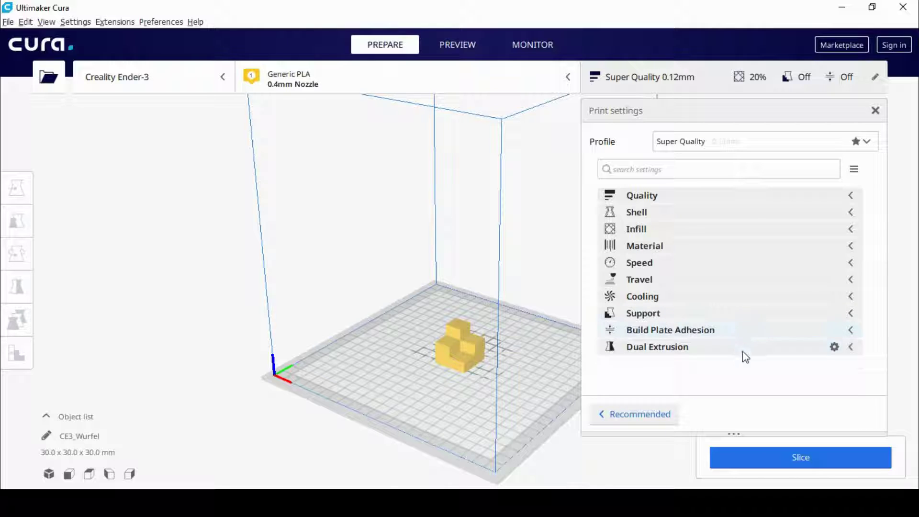
click(796, 459)
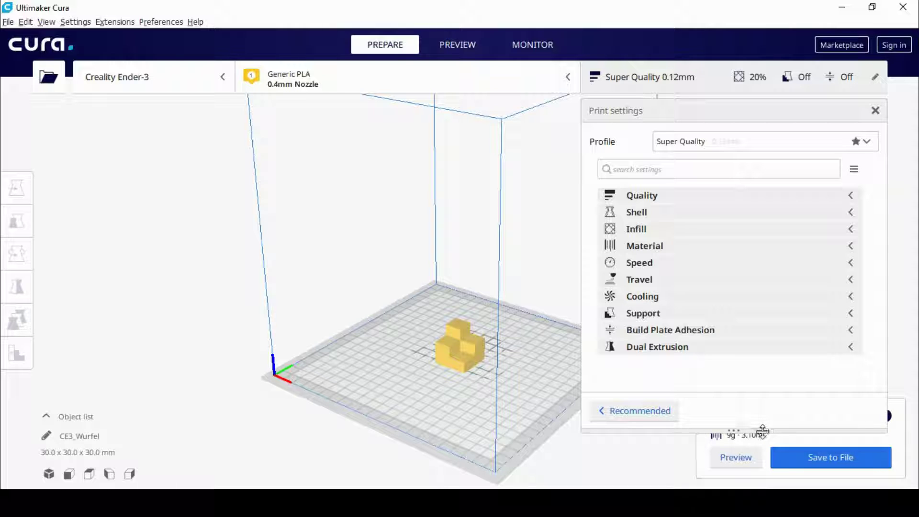
Step: Reveal the 1 h 45 min, 9 g / 3.10 m estimate; check the File menu
drag(763, 430, 763, 386)
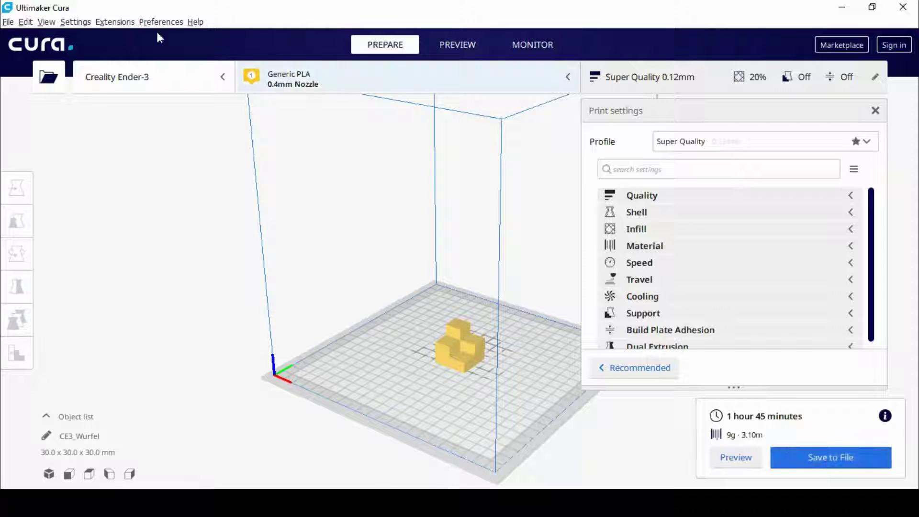
click(8, 22)
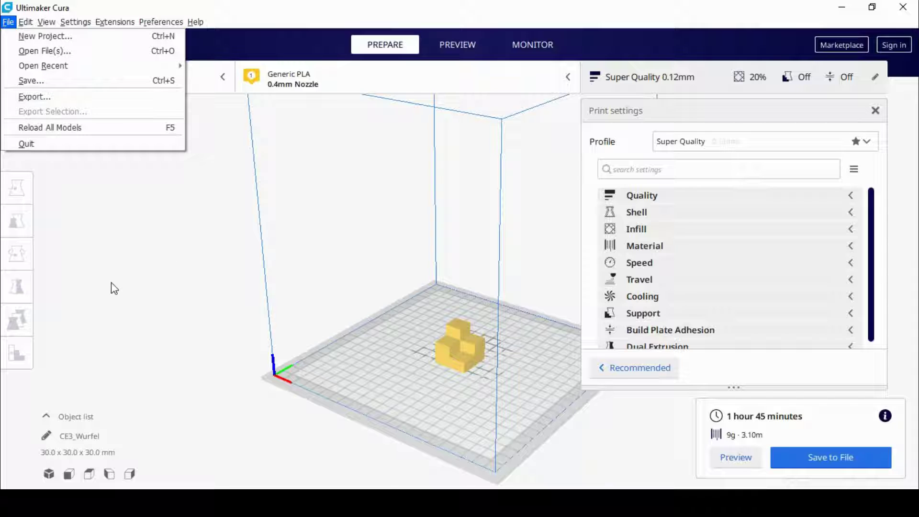
click(152, 268)
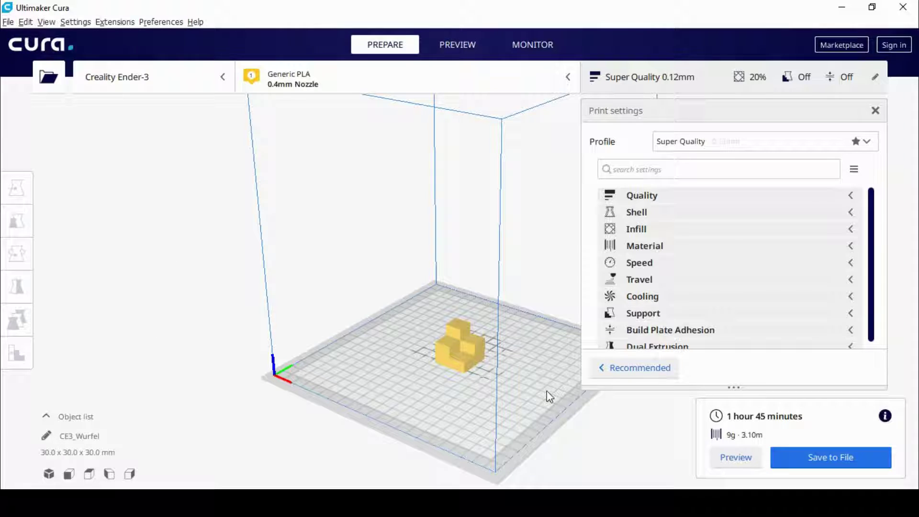